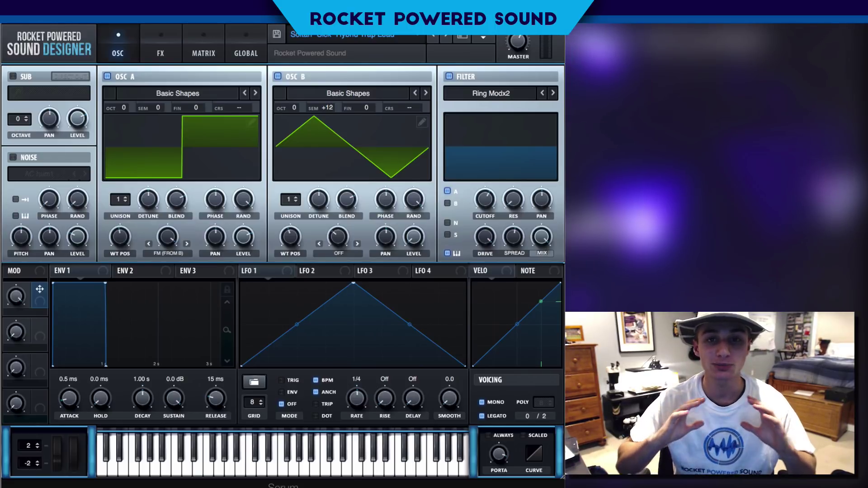
# Load Serum's Init Preset for a default saw on OSC A with OSC B and filter off
pyautogui.click(483, 37)
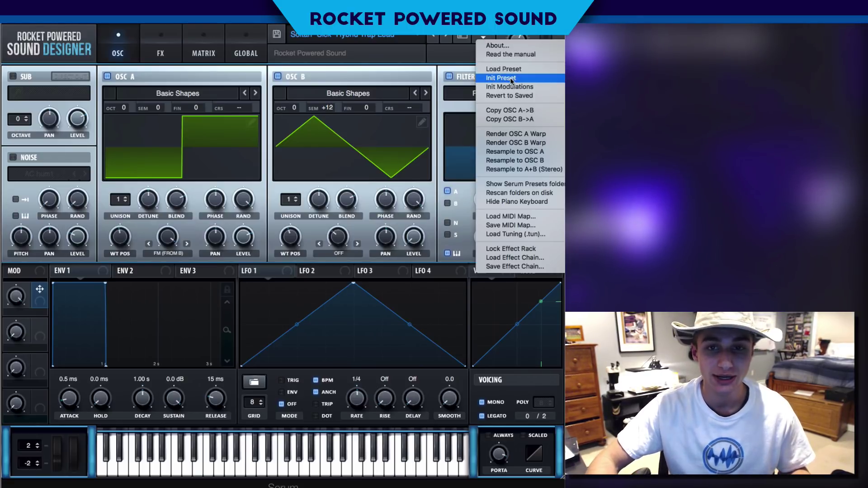
pyautogui.click(510, 77)
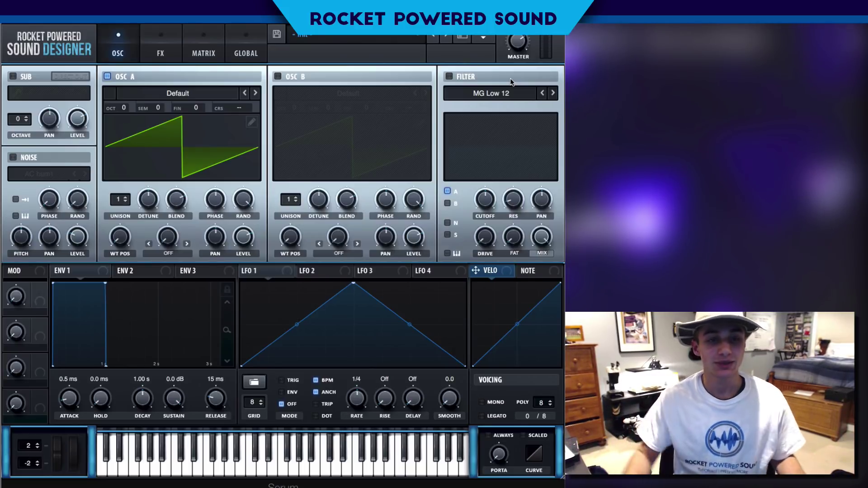
# Load the Basic Shapes wavetable into OSC A and move its WT position to the square
pyautogui.click(198, 94)
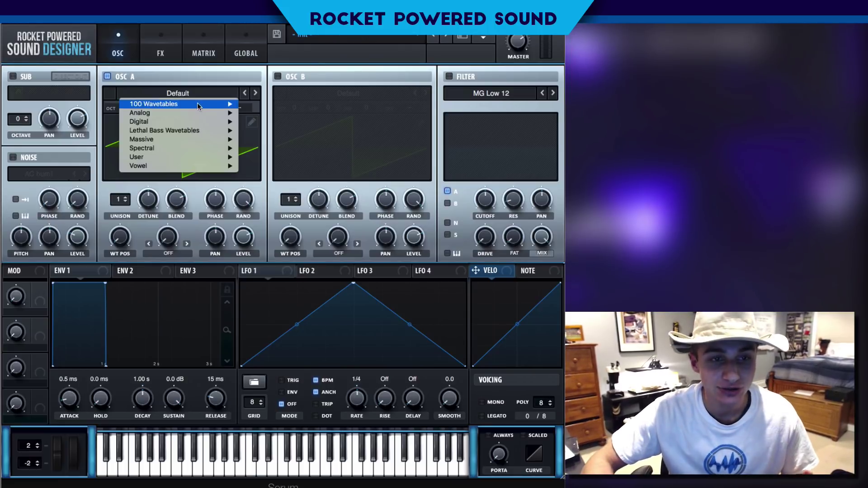
pyautogui.moveTo(197, 113)
pyautogui.click(280, 157)
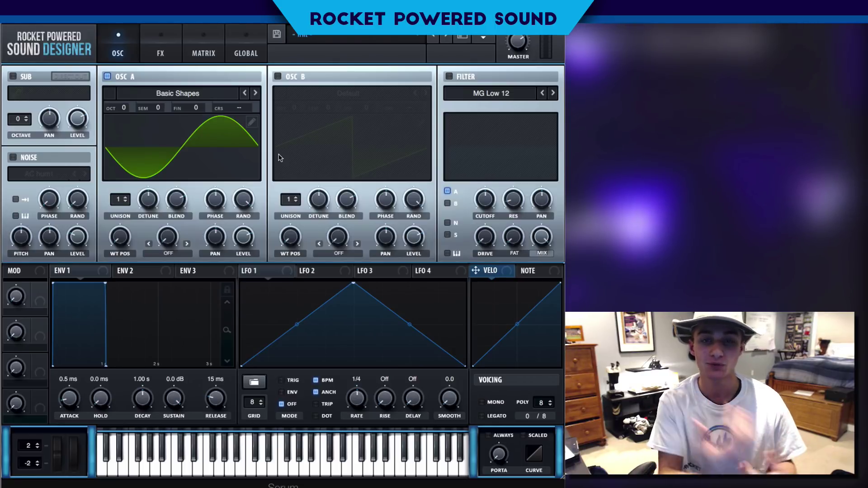
pyautogui.click(170, 257)
pyautogui.click(141, 191)
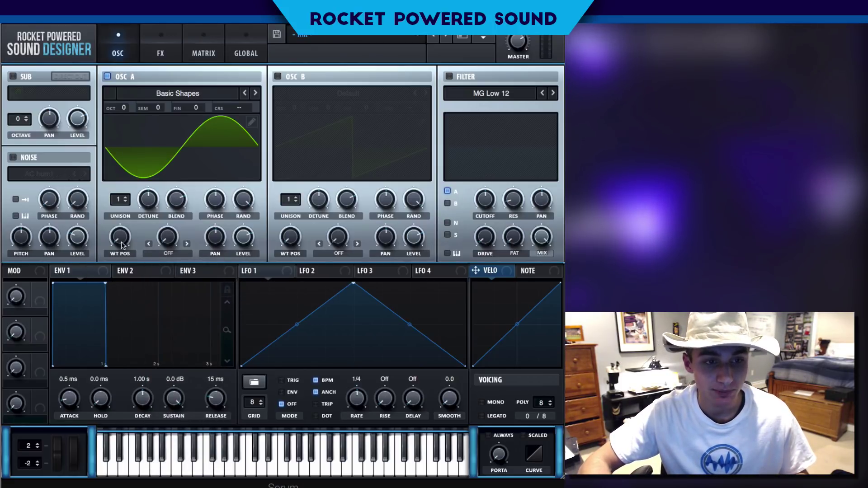
pyautogui.moveTo(123, 239); pyautogui.dragTo(127, 197)
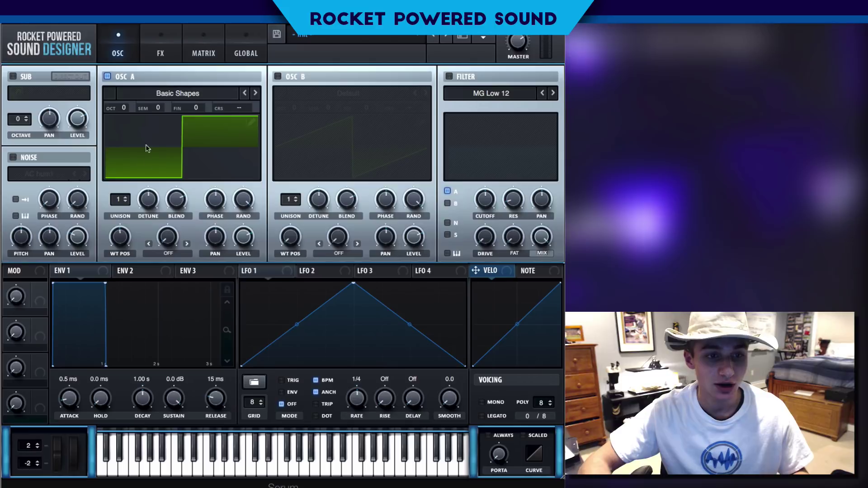
# Set OSC A's warp mode to FM (from B) and switch on OSC B
pyautogui.click(169, 256)
pyautogui.click(174, 423)
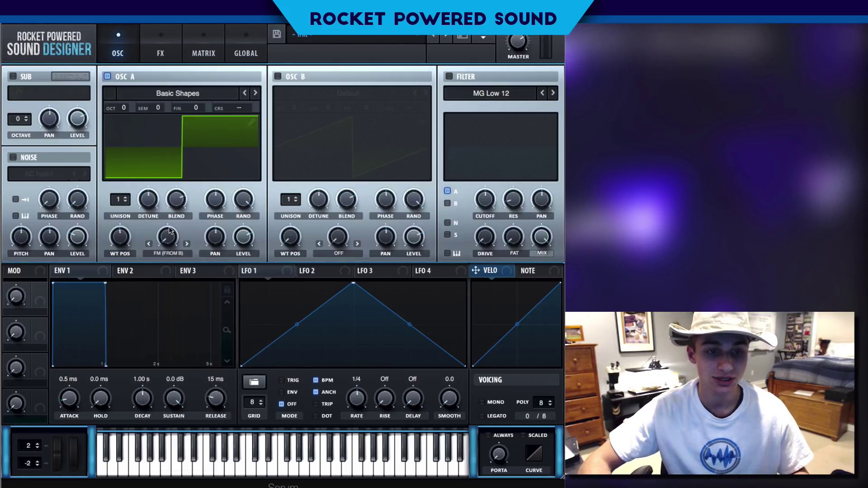
pyautogui.moveTo(172, 238)
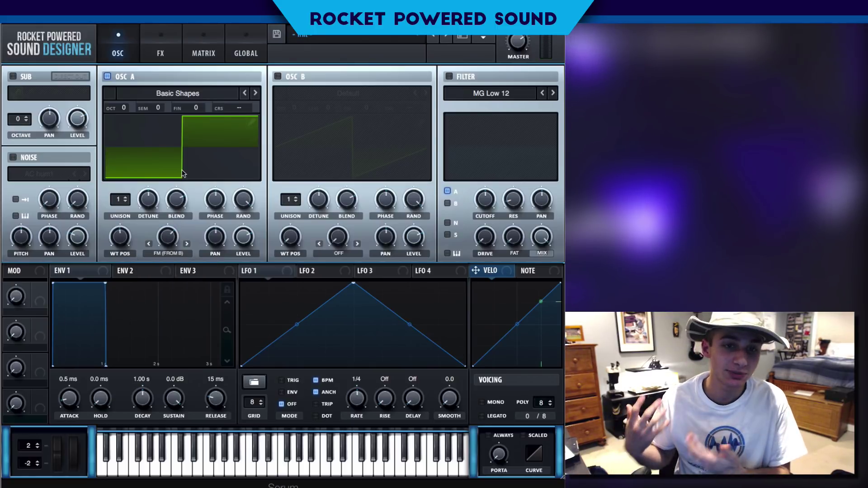
pyautogui.click(279, 77)
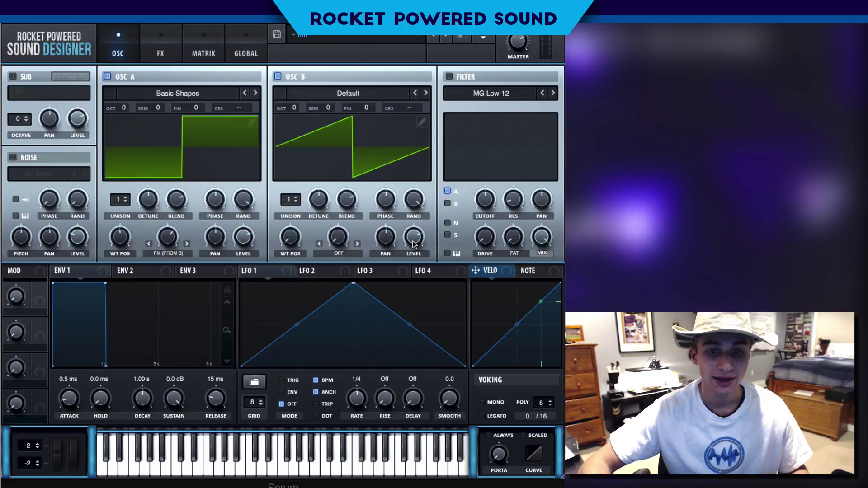
# Raise OSC B's octave to +1 and push OSC A's FM warp amount to about 94%
pyautogui.moveTo(413, 244)
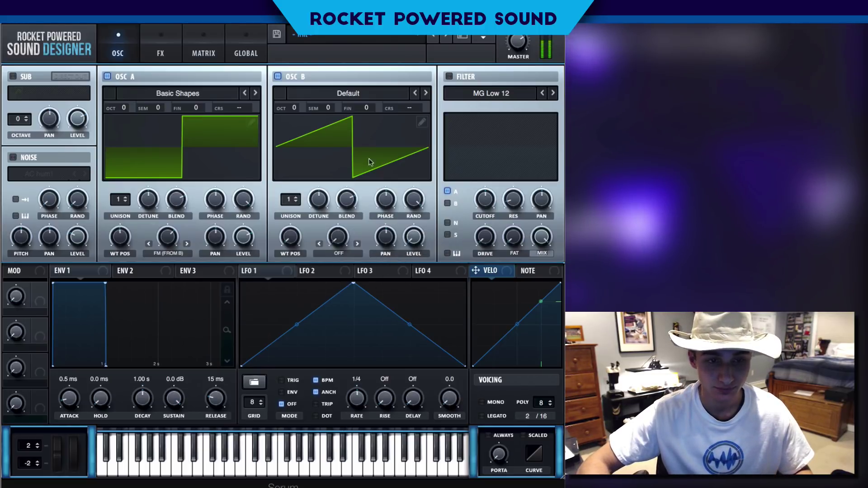
pyautogui.press('XF86AudioMute')
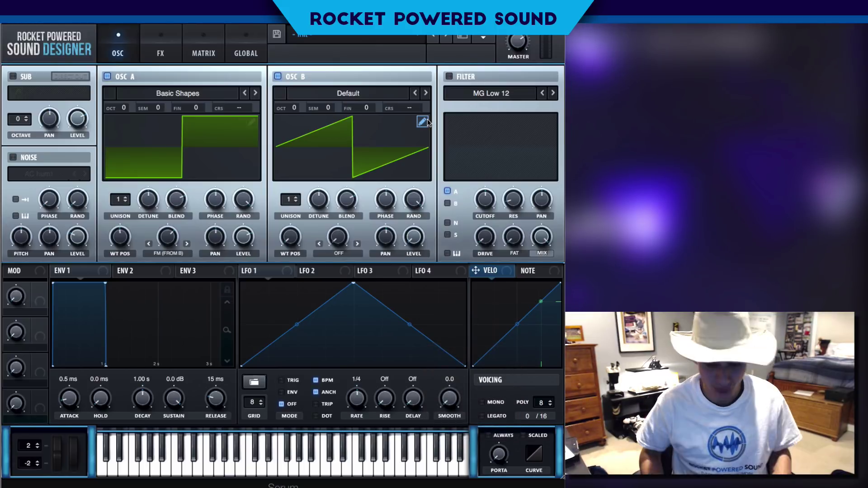
pyautogui.press('XF86AudioRaiseVolume')
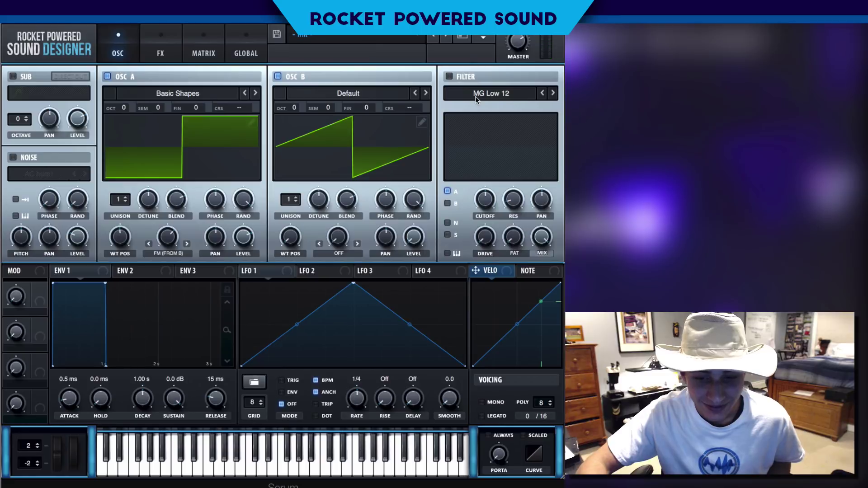
pyautogui.moveTo(295, 109); pyautogui.dragTo(299, 99)
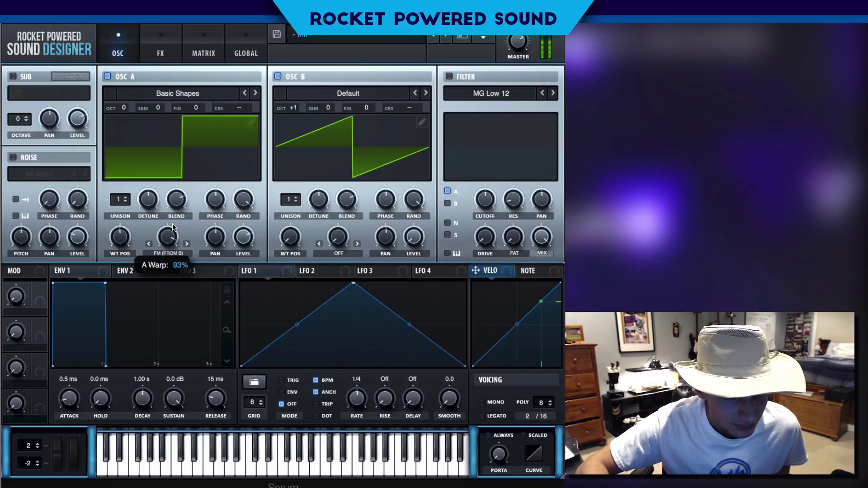
pyautogui.moveTo(171, 227); pyautogui.dragTo(173, 225)
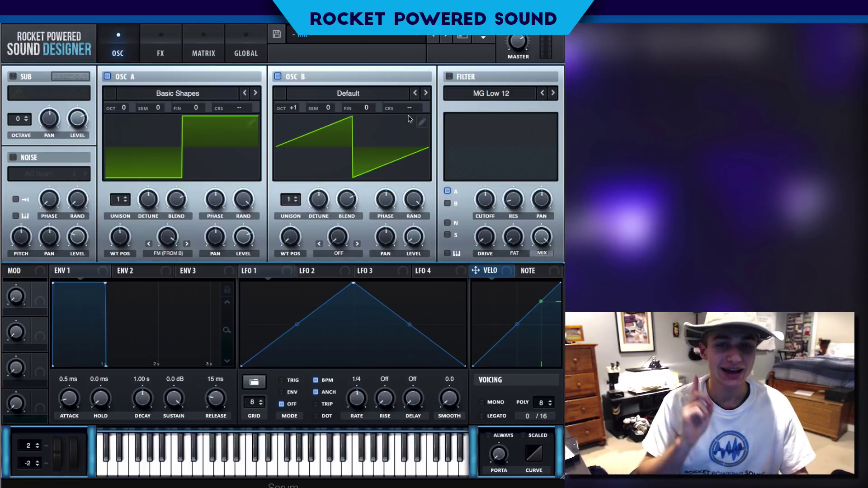
# Enable the filter and change its type to Misc > Ring Modx2
pyautogui.click(449, 77)
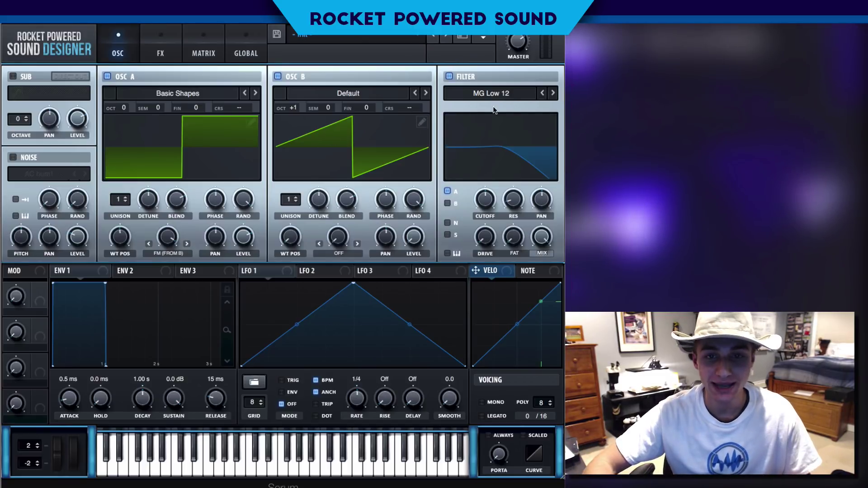
pyautogui.click(488, 97)
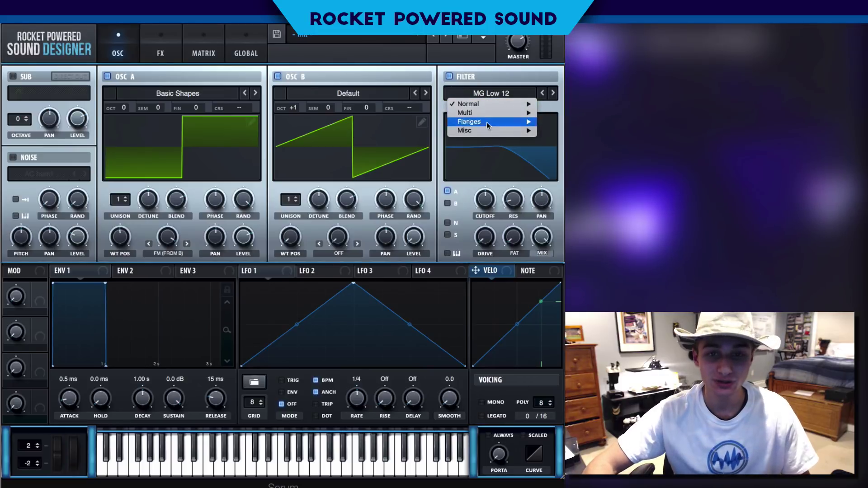
pyautogui.moveTo(489, 130)
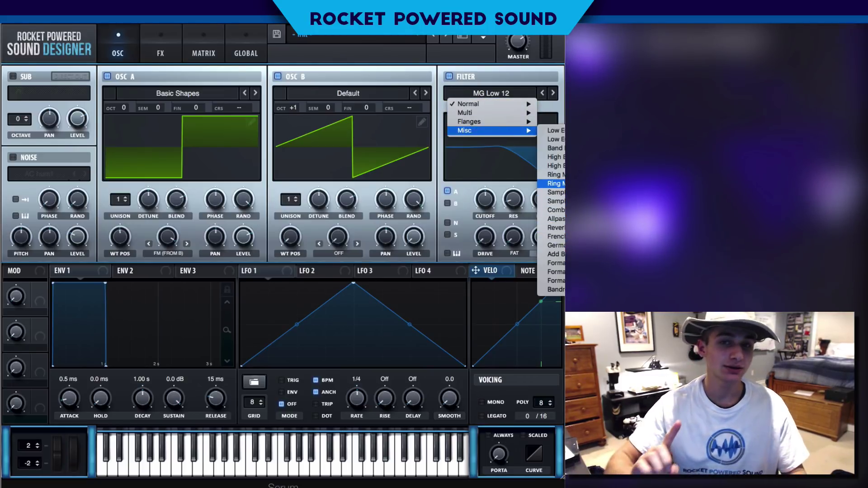
pyautogui.click(554, 184)
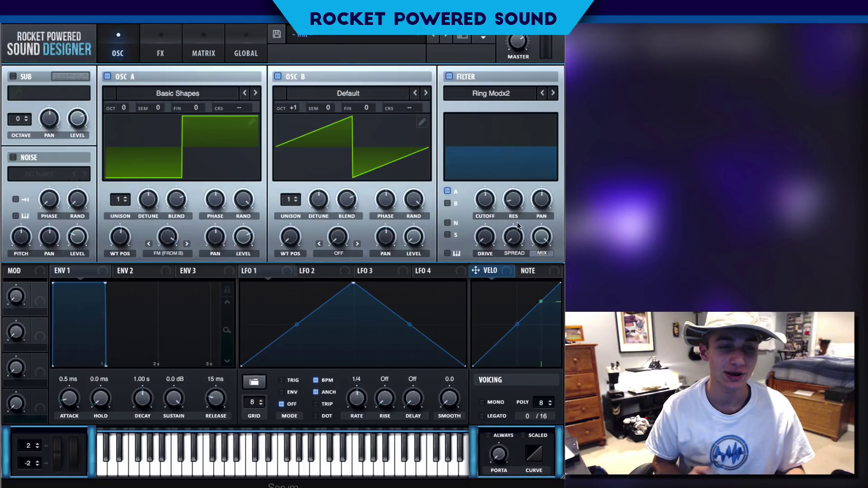
pyautogui.moveTo(514, 223)
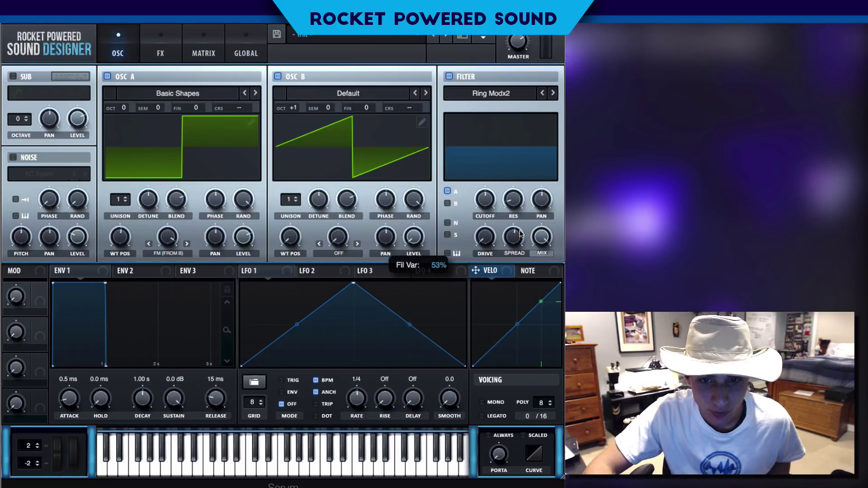
# Set the Ring Modx2 spread to 53% and tune the cutoff to around 880 Hz
pyautogui.moveTo(519, 234); pyautogui.dragTo(521, 234)
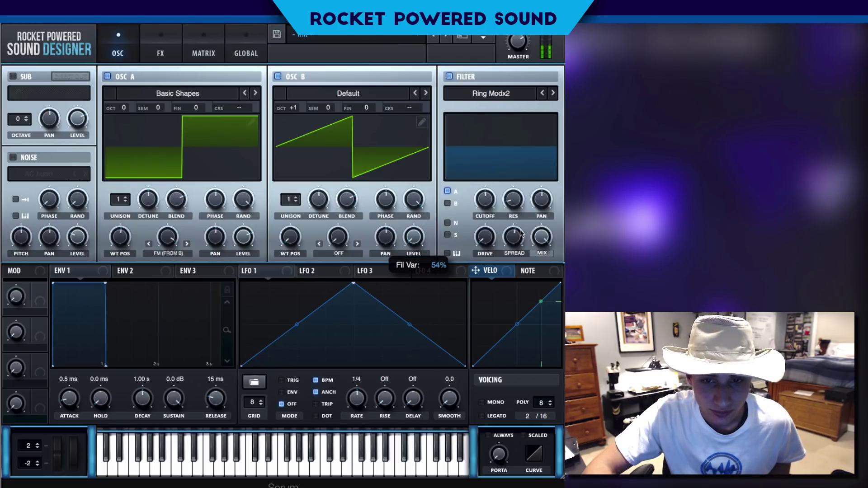
pyautogui.moveTo(520, 233); pyautogui.dragTo(520, 233)
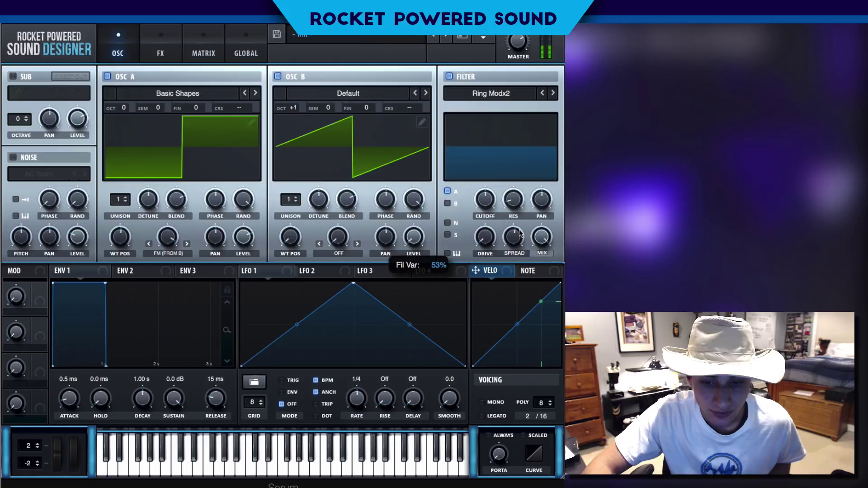
pyautogui.click(492, 203)
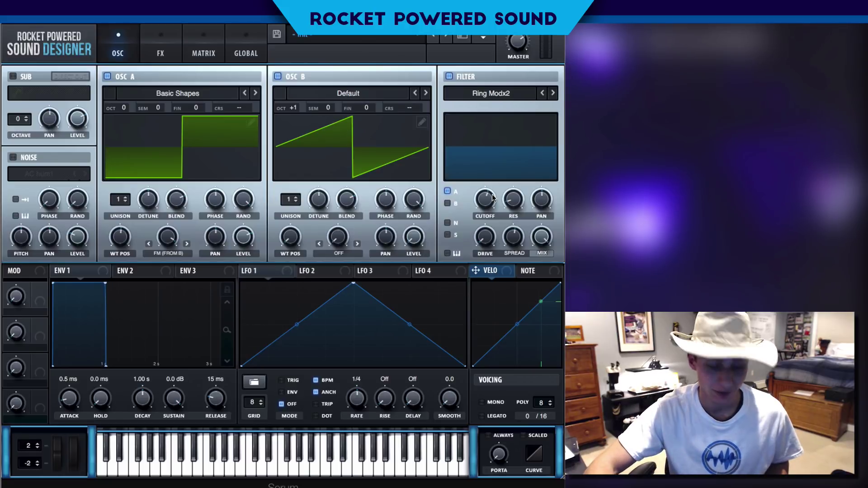
pyautogui.scroll(2, 492, 196)
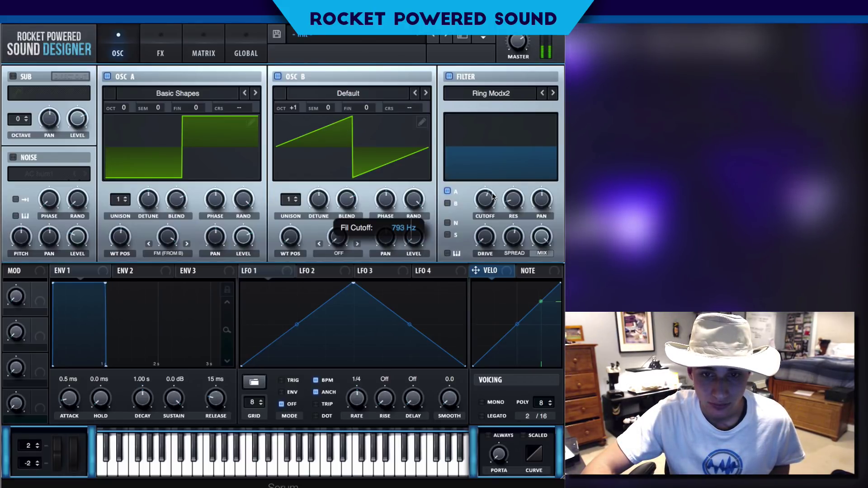
pyautogui.scroll(2, 492, 195)
pyautogui.scroll(1, 494, 196)
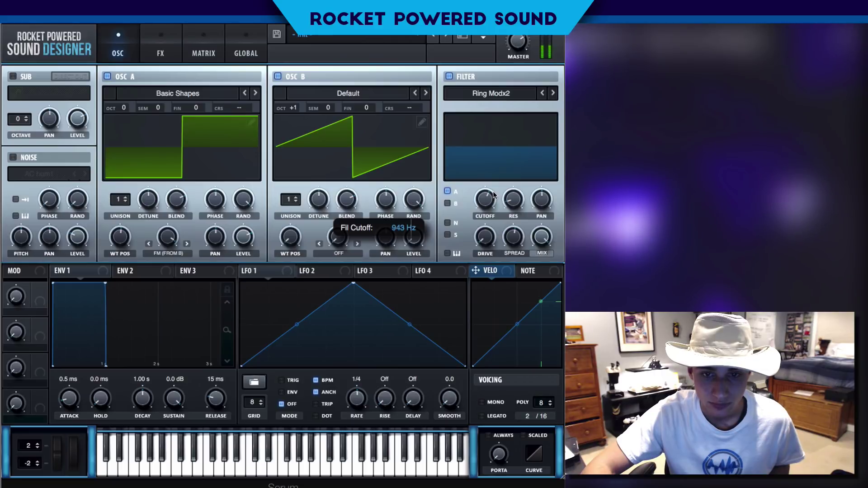
pyautogui.scroll(-1, 494, 196)
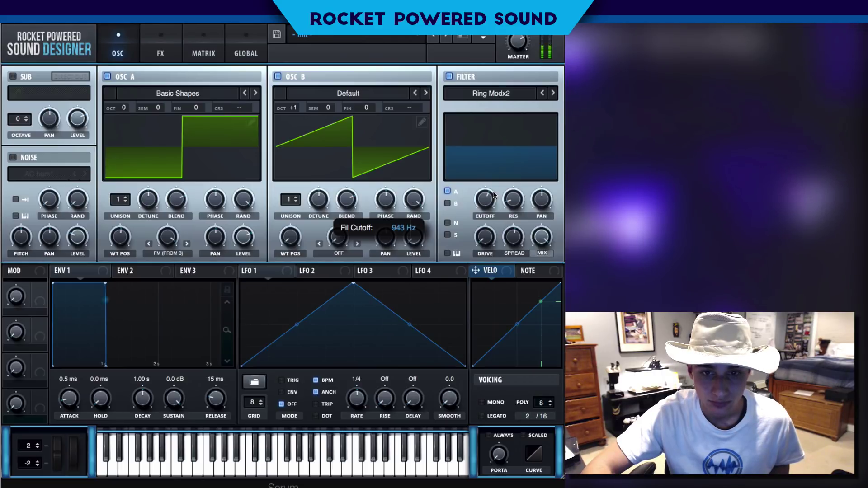
pyautogui.scroll(-1, 493, 195)
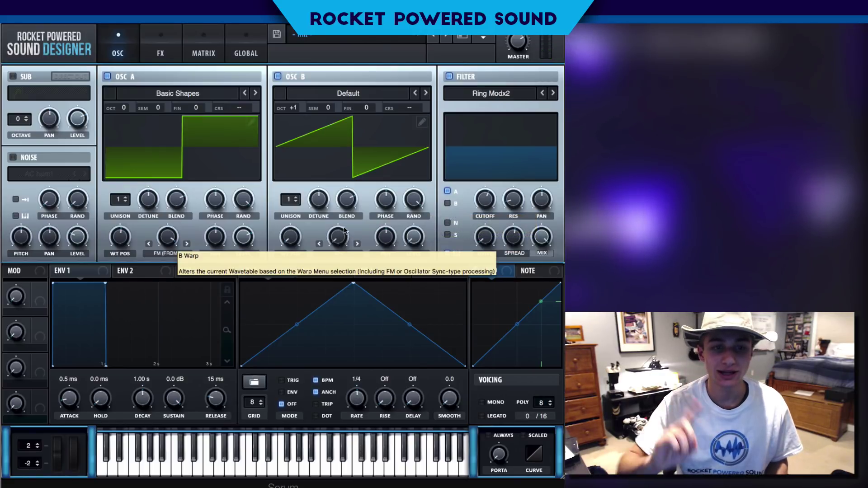
# Load Basic Shapes into OSC B, morph it to the triangle, and show the FX page
pyautogui.click(337, 94)
pyautogui.moveTo(338, 112)
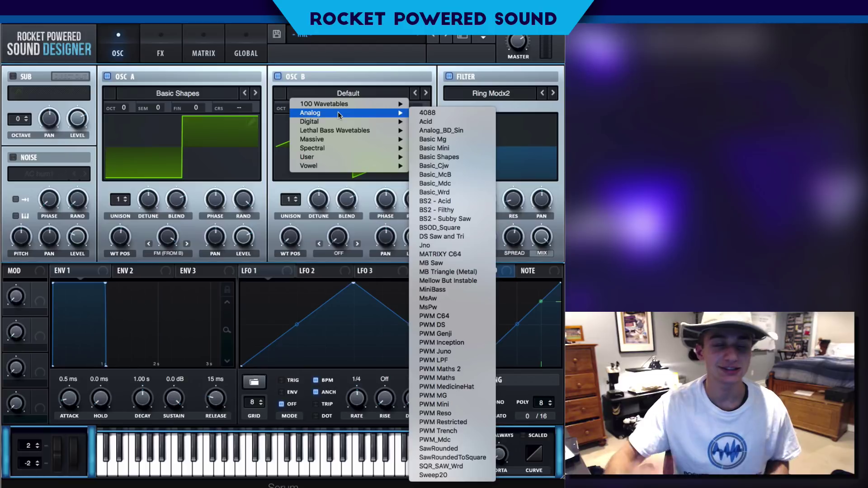
pyautogui.click(437, 157)
pyautogui.moveTo(292, 240); pyautogui.dragTo(297, 199)
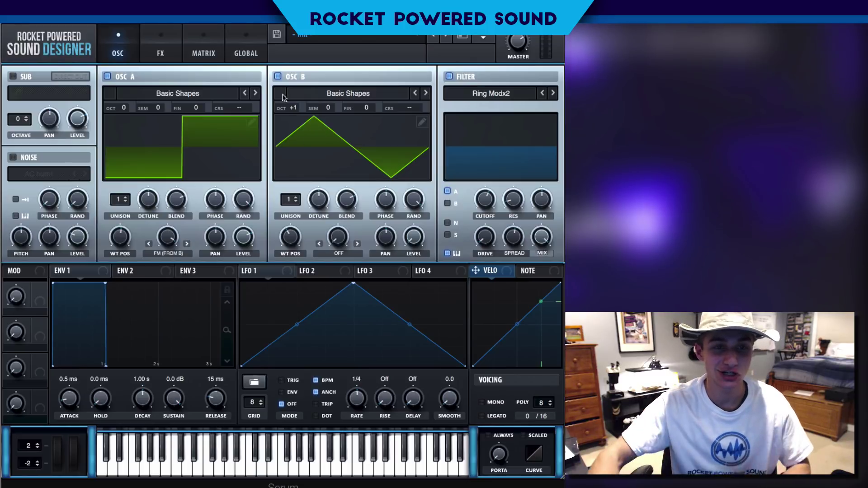
pyautogui.click(158, 53)
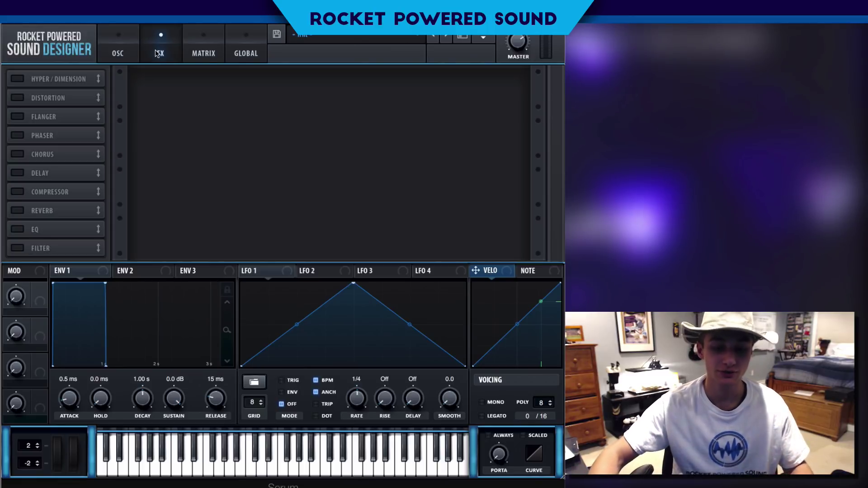
# Enable a Downsample distortion with drive about 16% and 70% mix, placed first in the chain
pyautogui.click(19, 98)
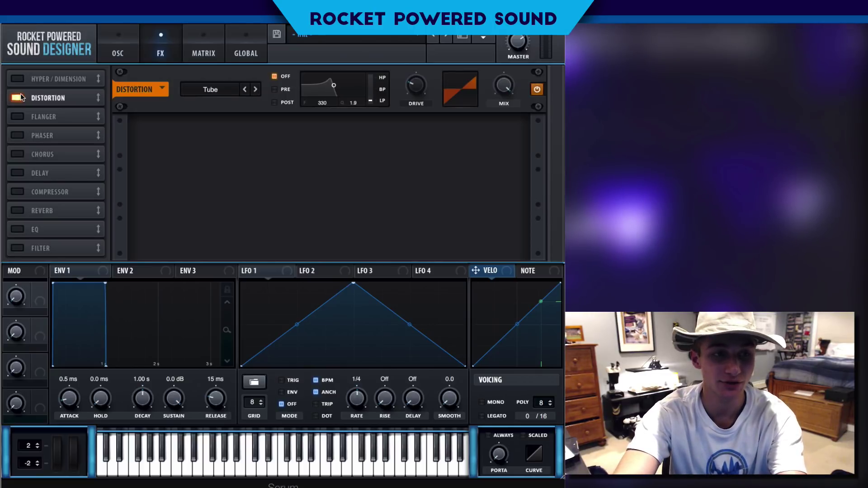
pyautogui.click(211, 89)
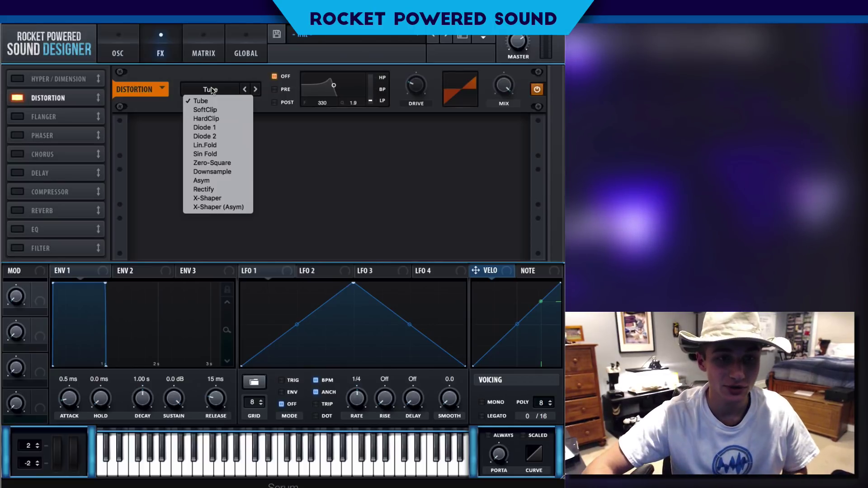
pyautogui.click(221, 173)
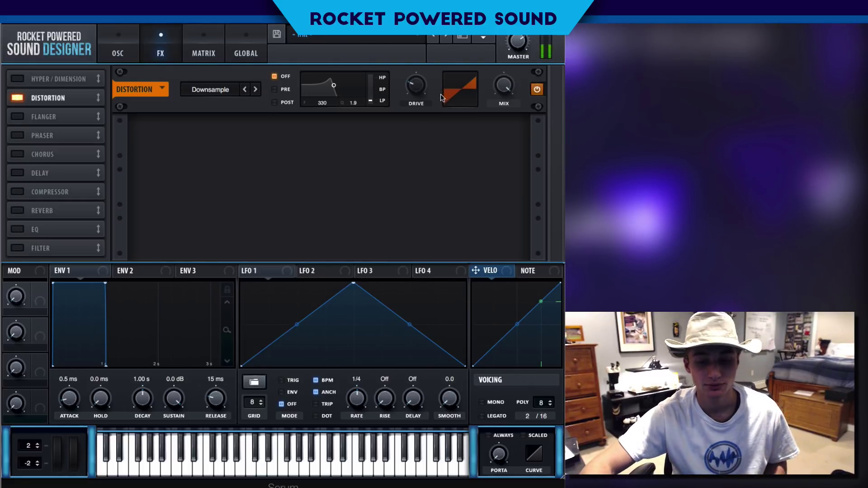
pyautogui.moveTo(416, 96)
pyautogui.moveTo(415, 96); pyautogui.dragTo(416, 101)
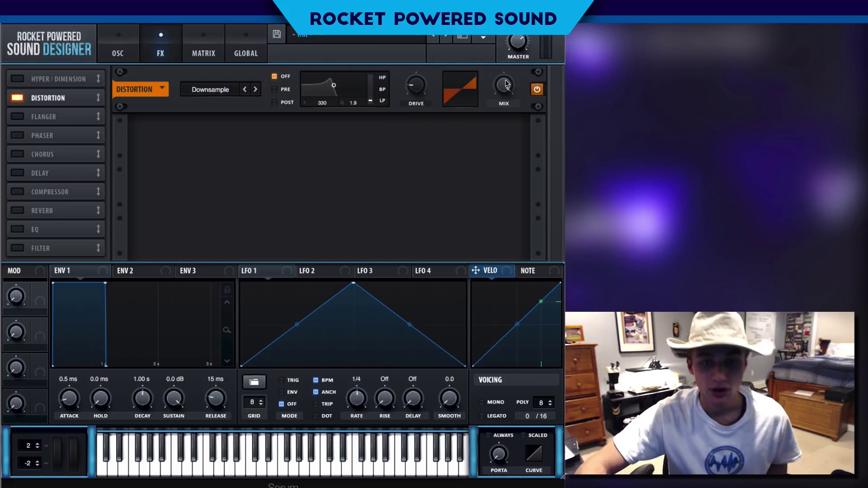
pyautogui.moveTo(504, 86); pyautogui.dragTo(493, 106)
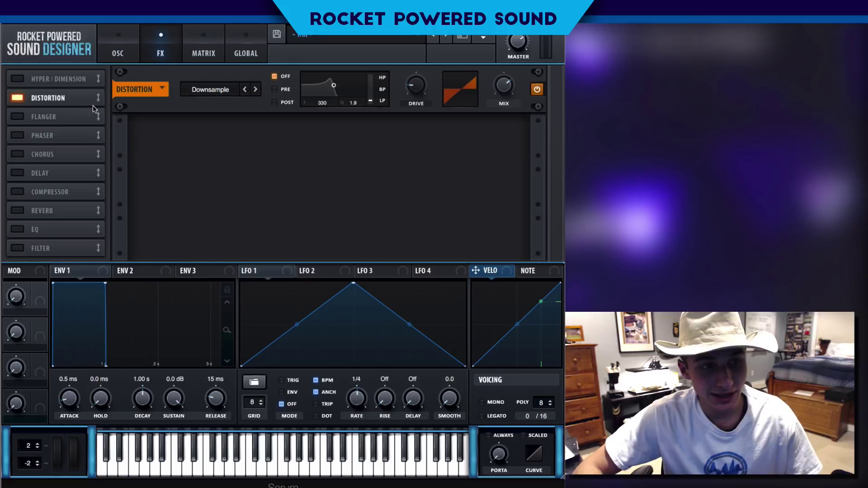
pyautogui.moveTo(94, 106); pyautogui.dragTo(91, 77)
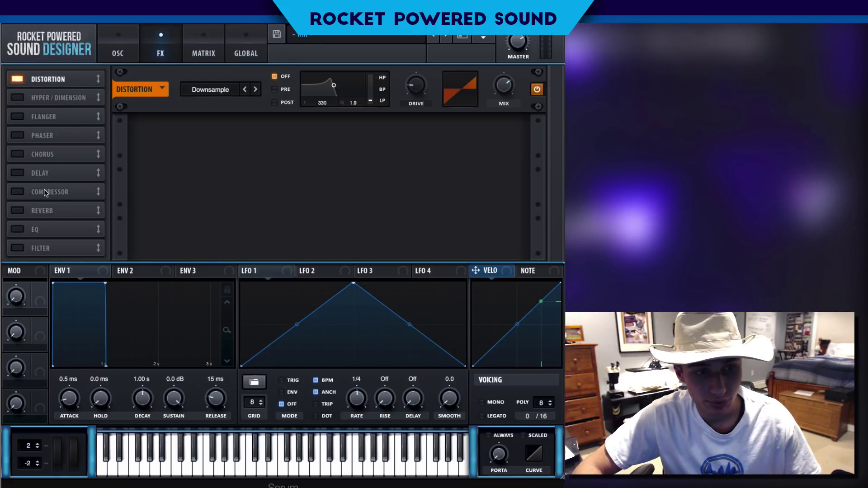
# Put the Compressor second, enable it in Multiband mode, and raise its gain to 11.3 dB
pyautogui.moveTo(29, 198); pyautogui.dragTo(28, 101)
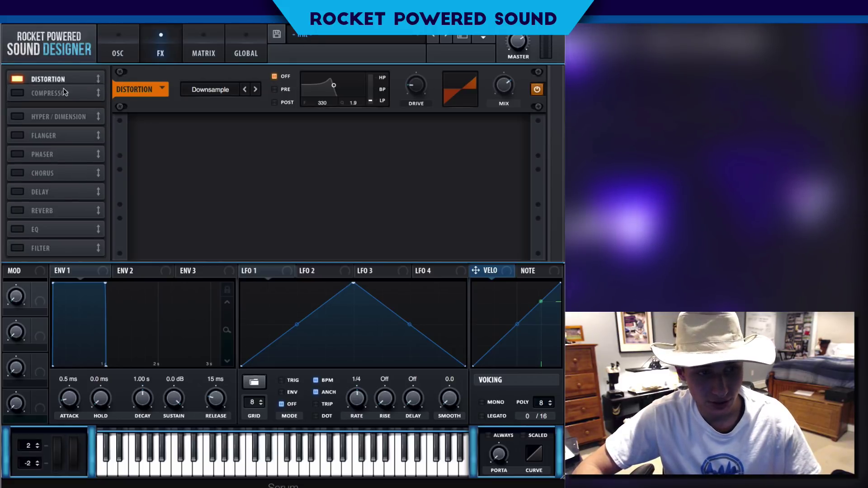
pyautogui.click(21, 99)
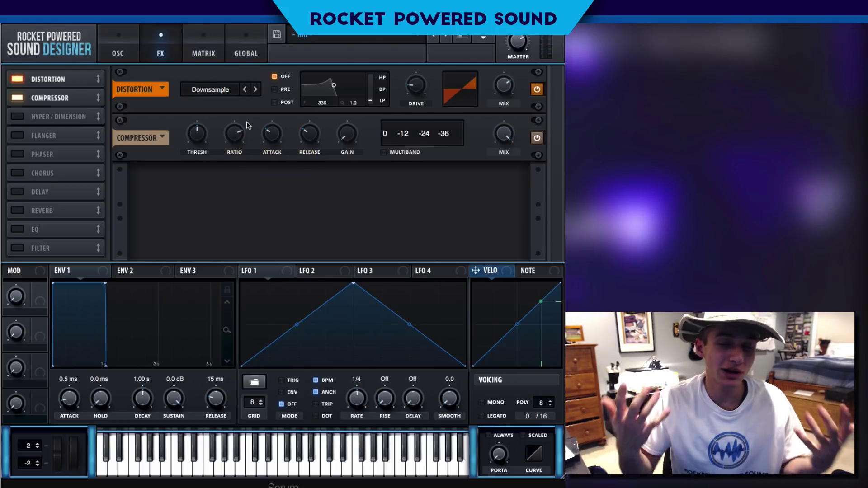
pyautogui.click(383, 153)
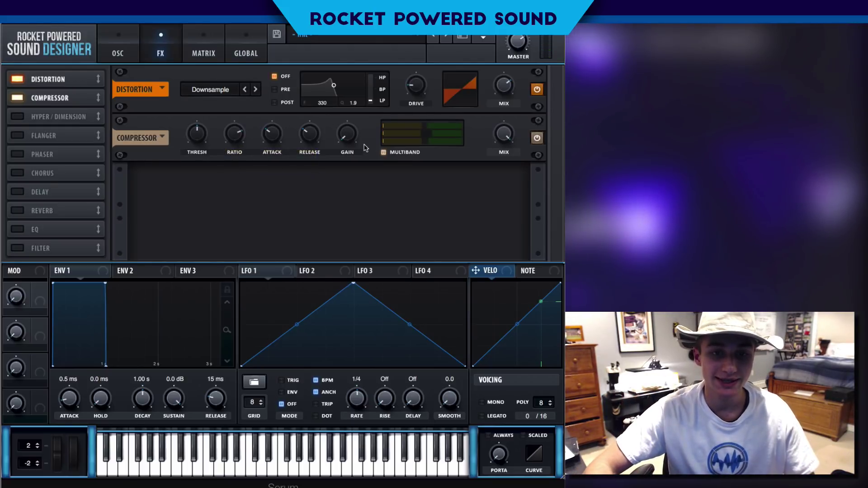
pyautogui.moveTo(356, 138); pyautogui.dragTo(355, 110)
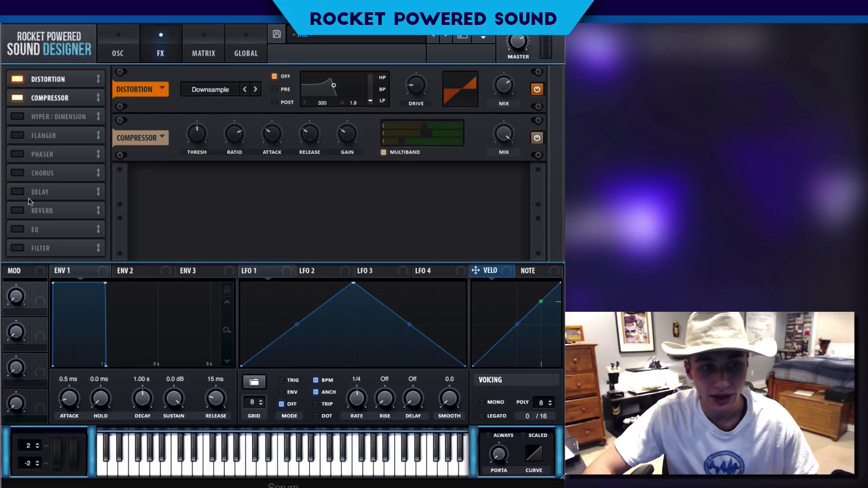
# Add an EQ third with a -13.1 dB peak cut at 617 Hz, and enable Hyper/Dimension
pyautogui.click(20, 232)
pyautogui.moveTo(32, 228); pyautogui.dragTo(51, 118)
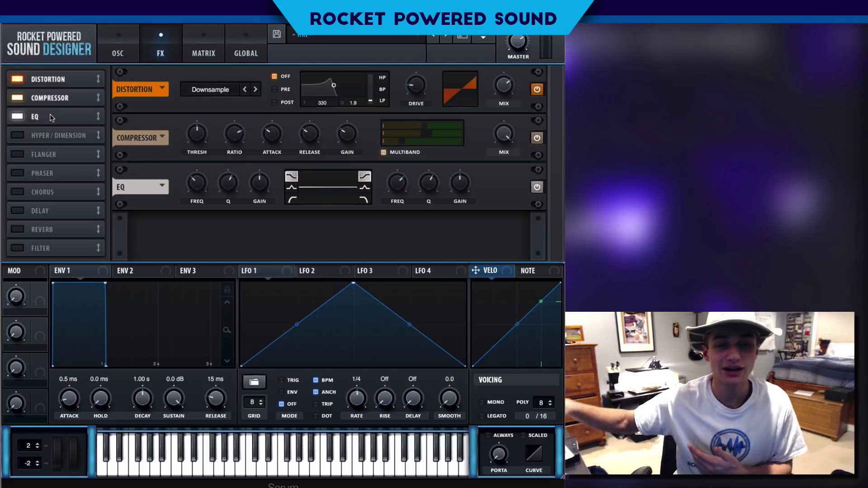
pyautogui.click(291, 187)
pyautogui.moveTo(259, 182); pyautogui.dragTo(208, 180)
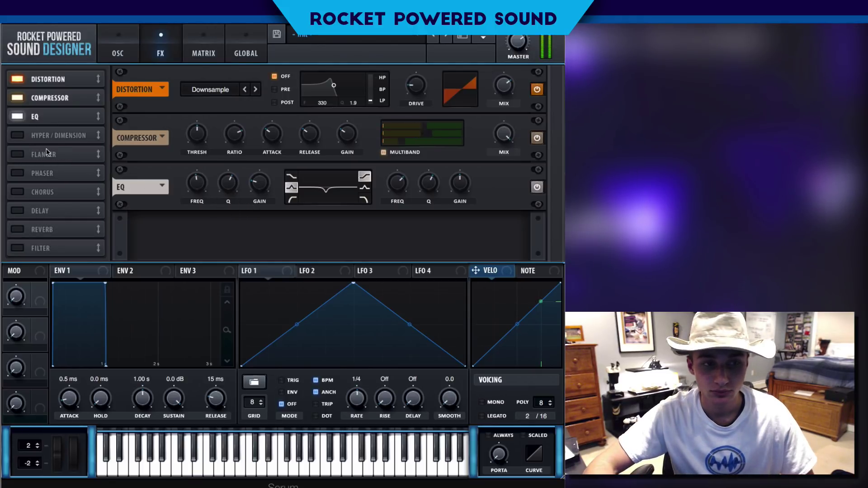
pyautogui.moveTo(197, 190); pyautogui.dragTo(199, 187)
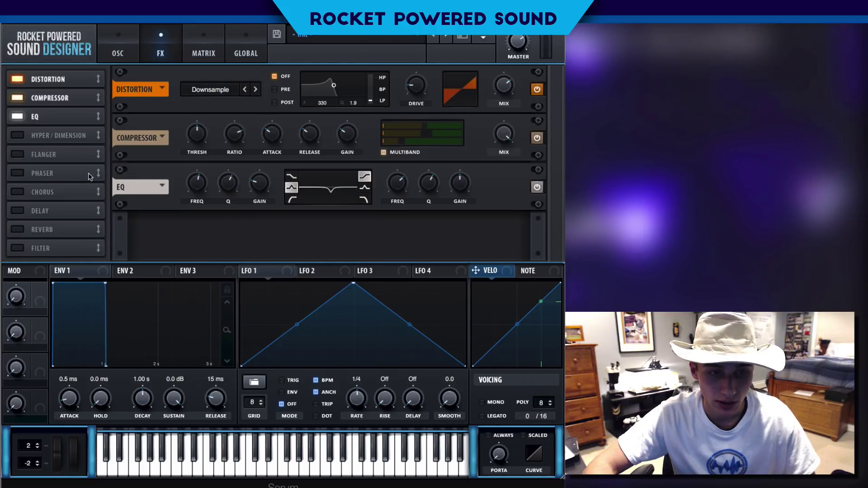
pyautogui.click(23, 136)
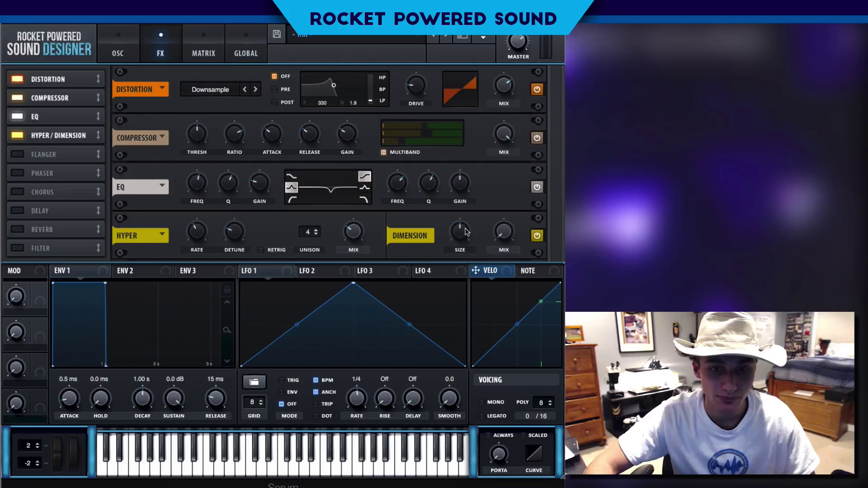
# Set Dimension size to 2% and mix to 0%, and Hyper mix to 6%
pyautogui.moveTo(460, 231); pyautogui.dragTo(460, 246)
pyautogui.moveTo(501, 219); pyautogui.dragTo(501, 244)
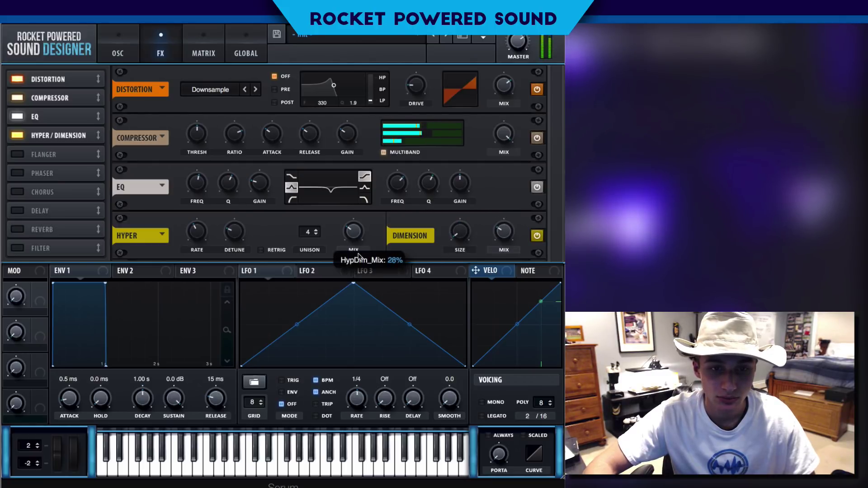
pyautogui.moveTo(352, 231); pyautogui.dragTo(341, 254)
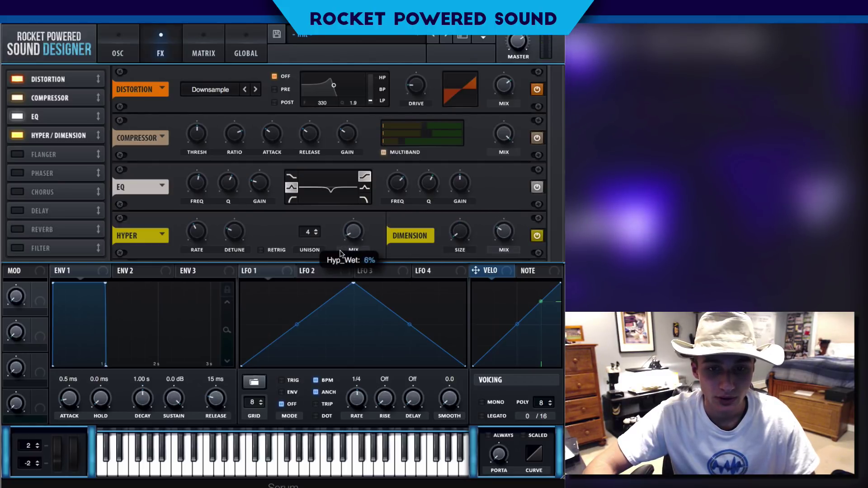
# Enable the Reverb effect and go back to the oscillator page
pyautogui.click(18, 247)
pyautogui.click(18, 241)
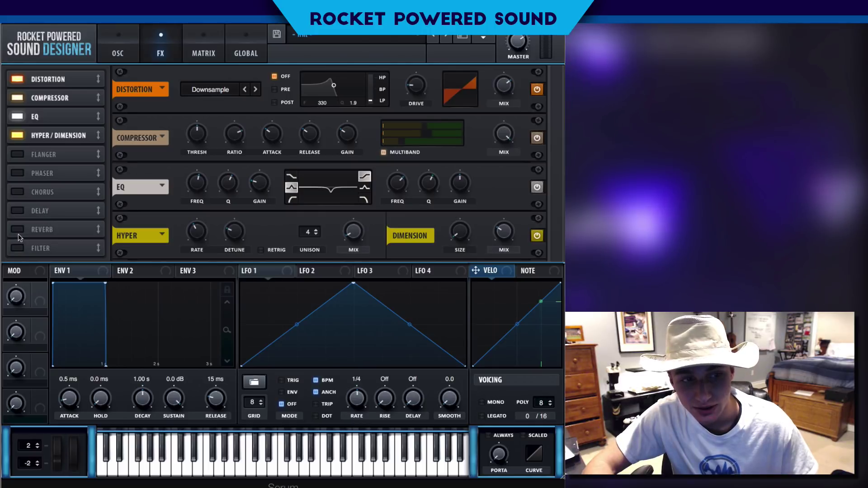
pyautogui.click(18, 233)
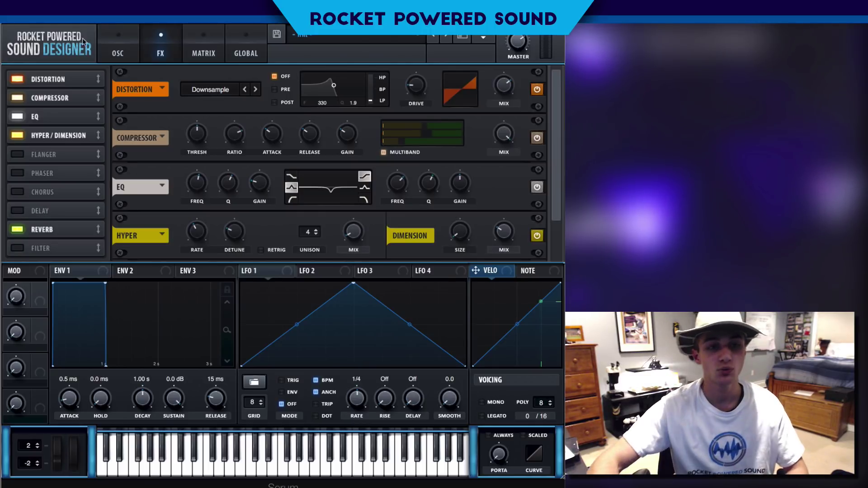
pyautogui.click(118, 38)
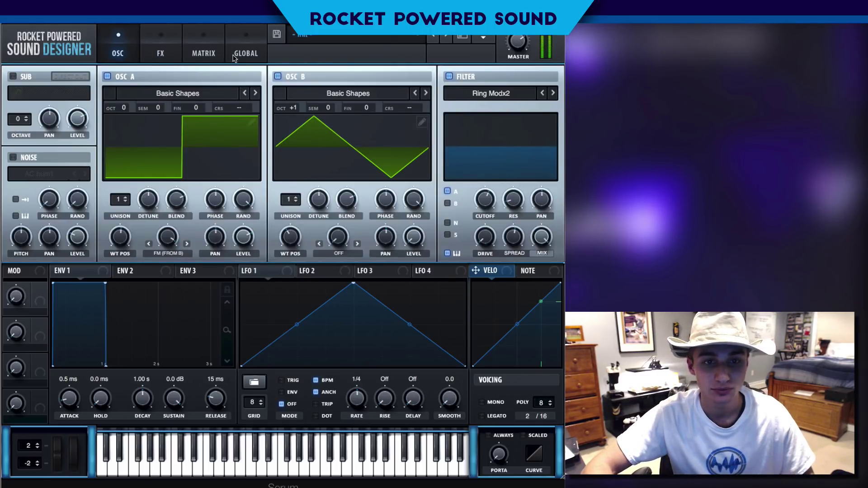
pyautogui.moveTo(294, 110)
pyautogui.moveTo(294, 118); pyautogui.dragTo(290, 127)
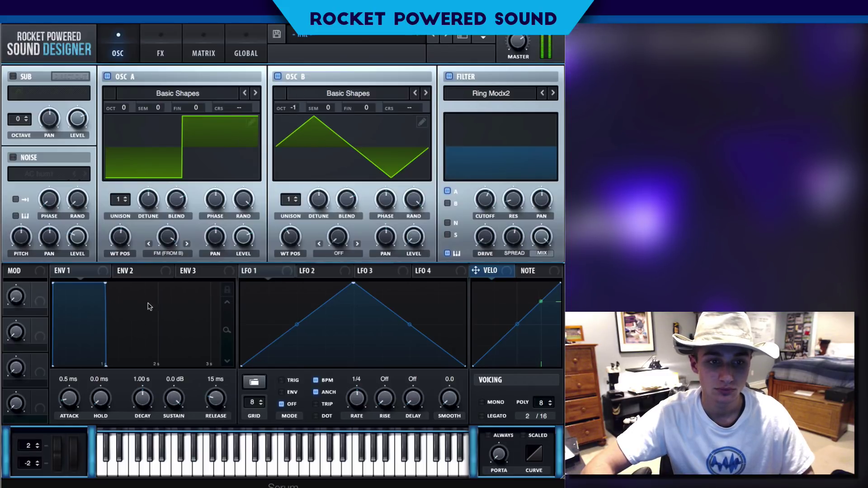
pyautogui.moveTo(292, 106); pyautogui.dragTo(298, 75)
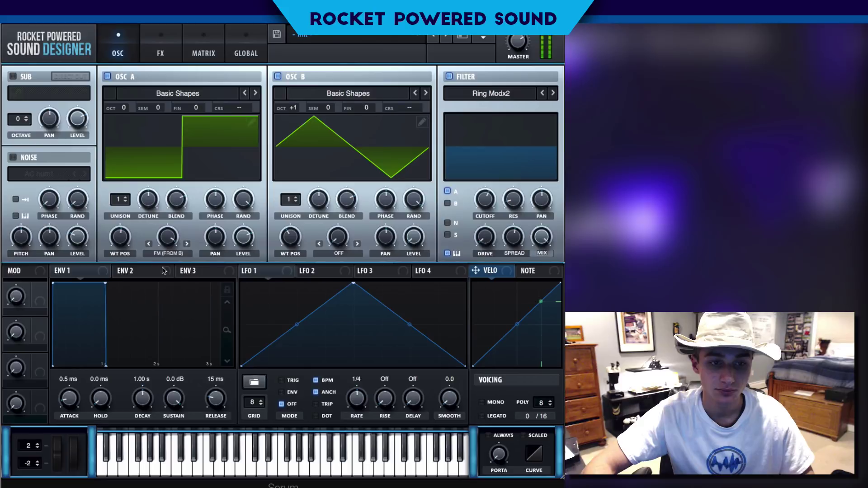
pyautogui.moveTo(166, 245)
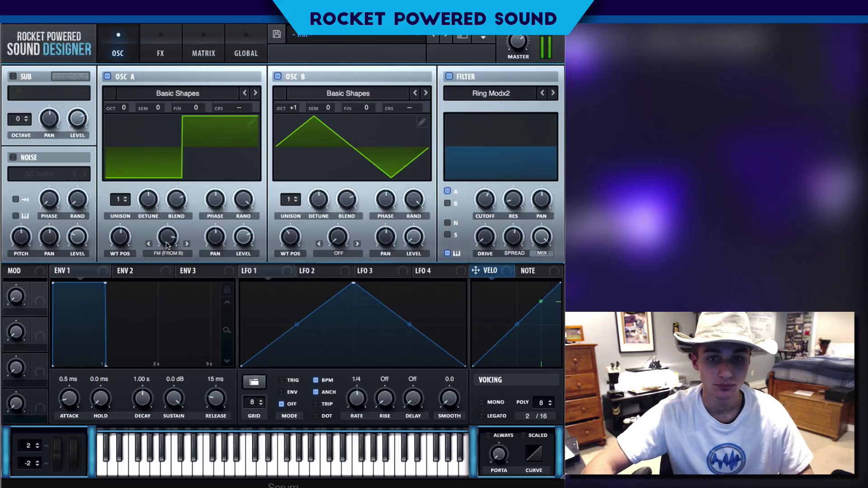